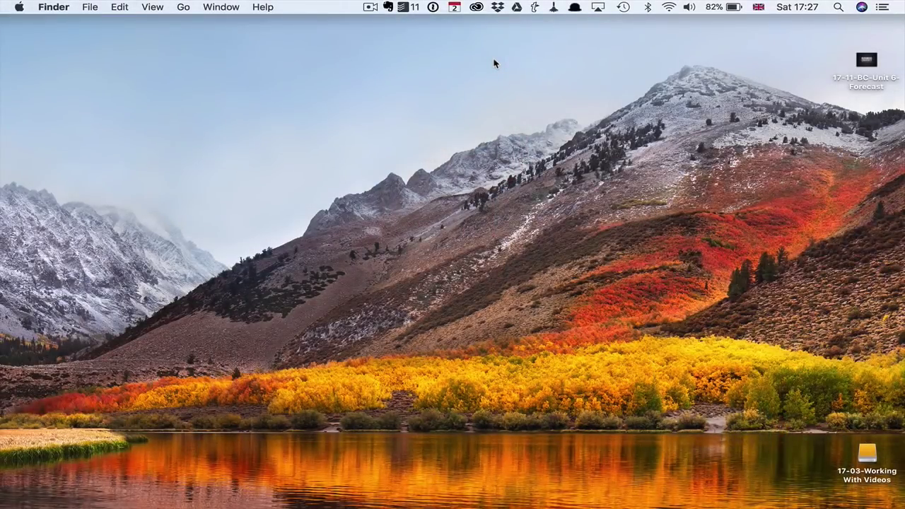
- Preview the snippets in the Date Stamps, Productivity, Spelling and General groups from the TextExpander menu
left_click(535, 9)
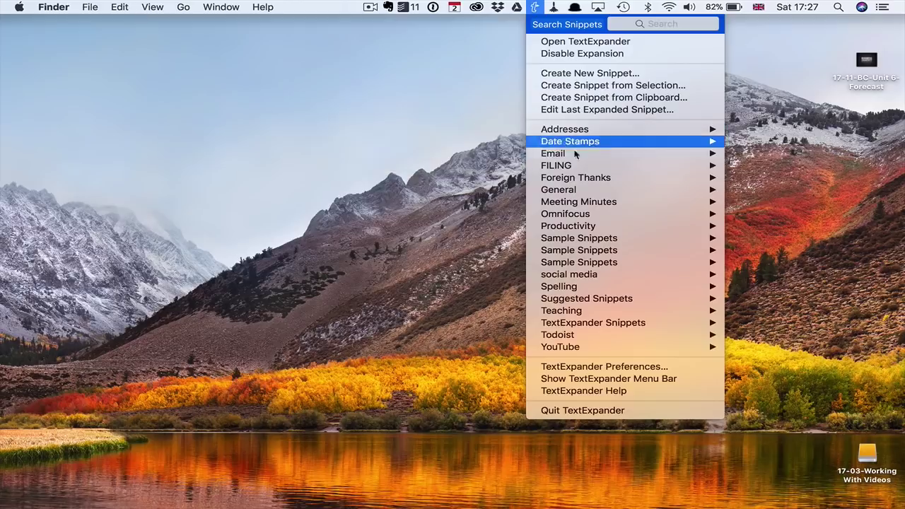
mouse_move(586, 220)
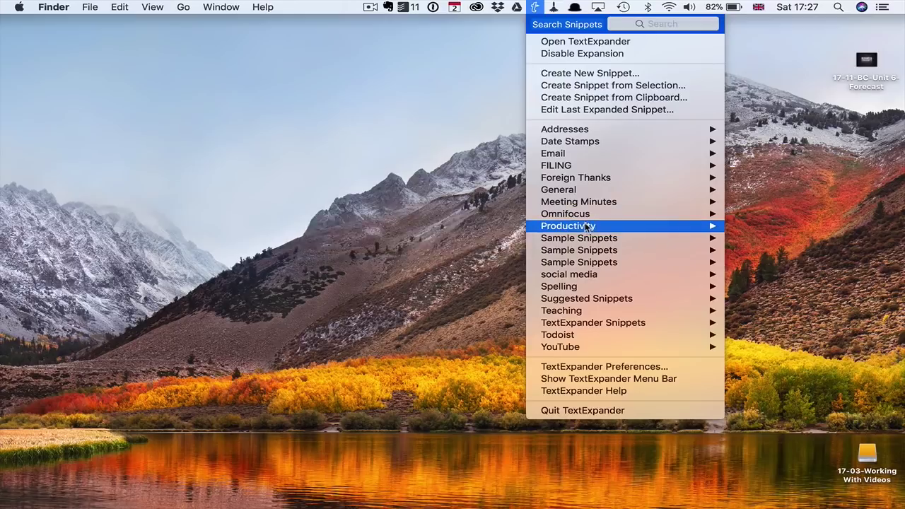
mouse_move(589, 337)
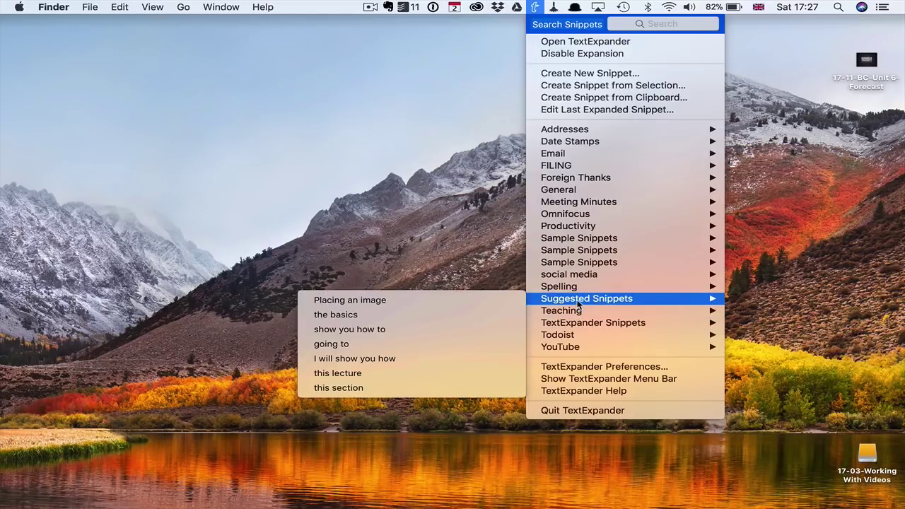
mouse_move(573, 290)
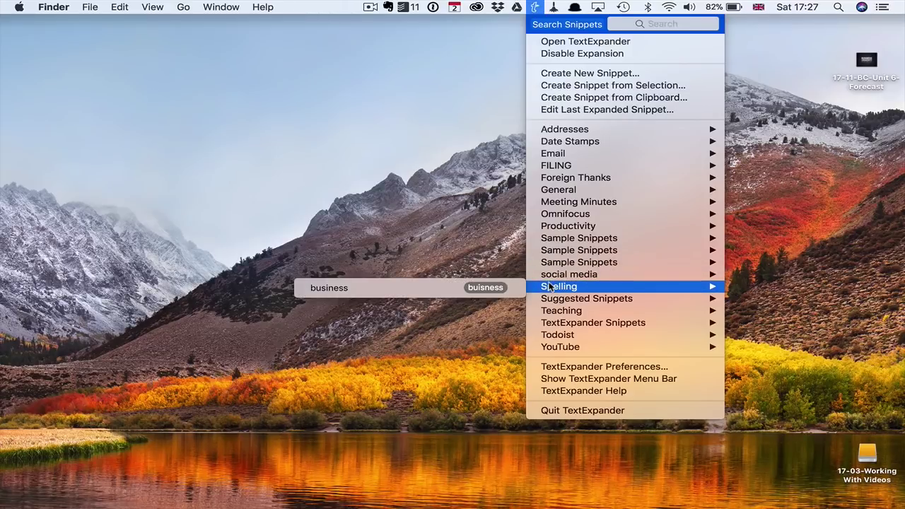
mouse_move(551, 276)
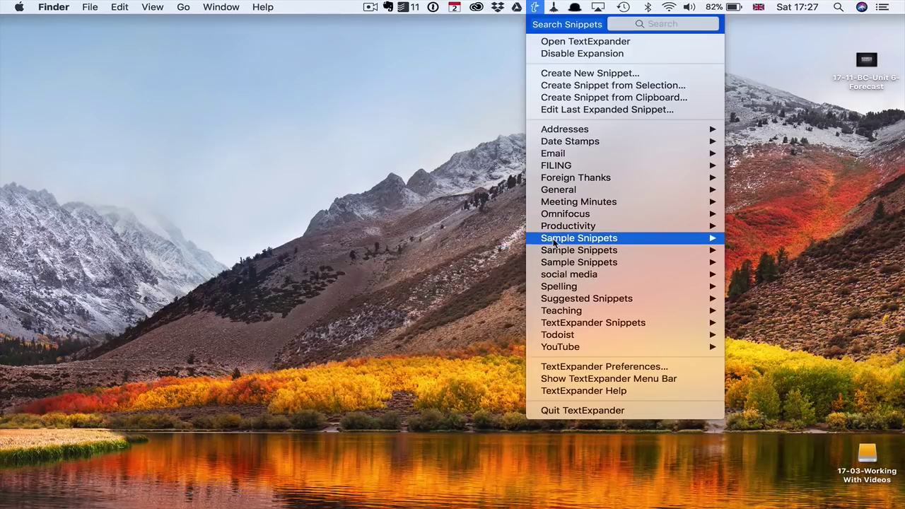
mouse_move(554, 240)
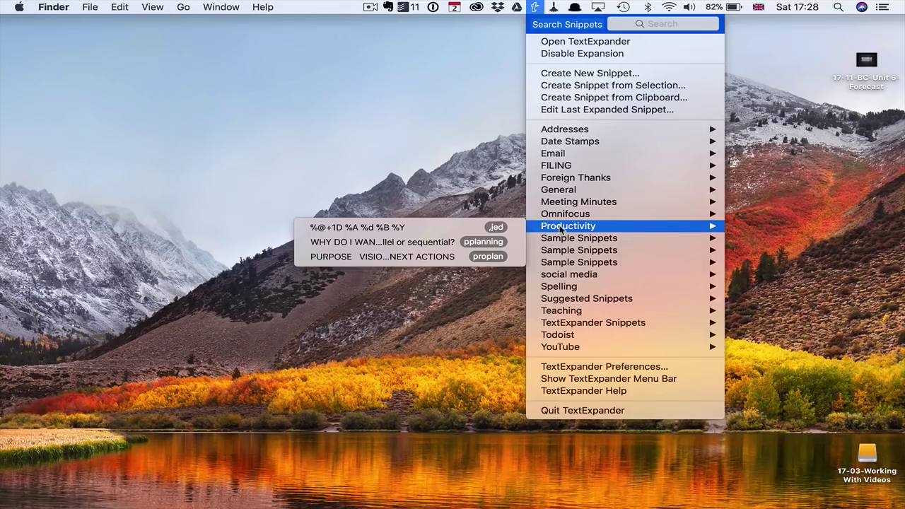
mouse_move(561, 205)
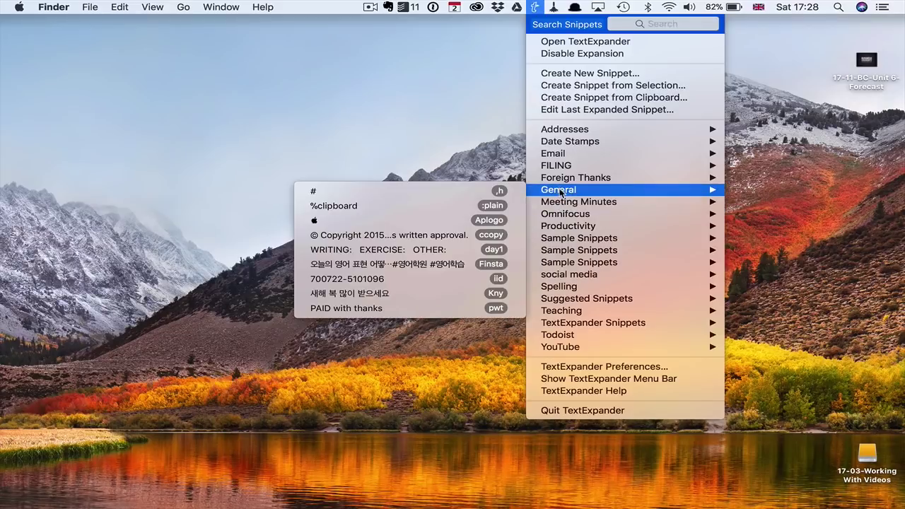
mouse_move(560, 182)
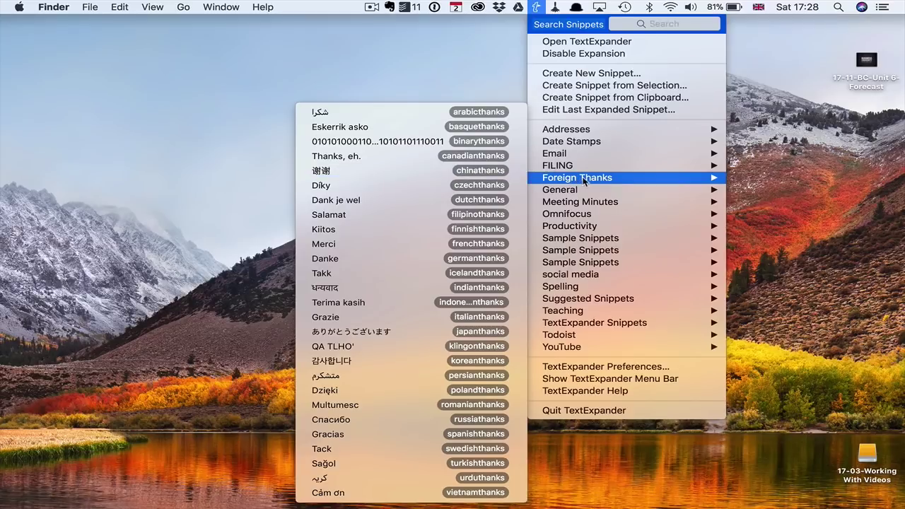
mouse_move(586, 162)
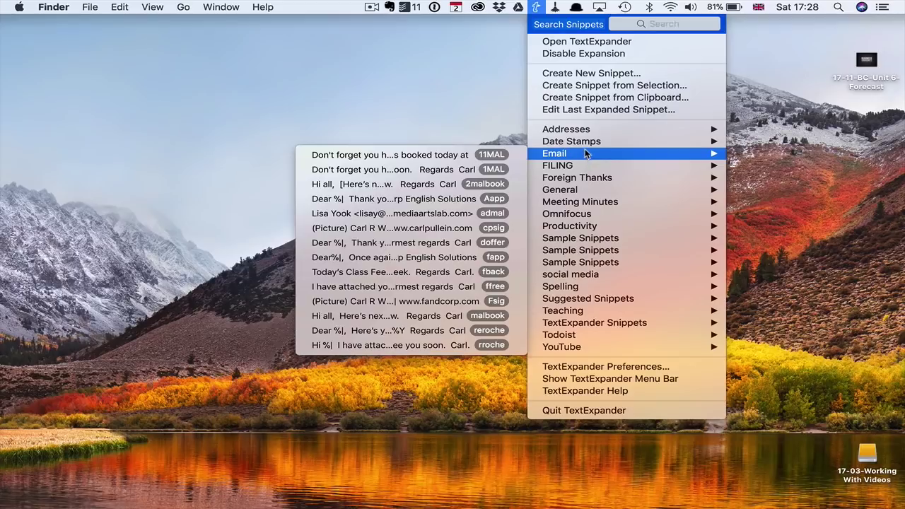
mouse_move(587, 145)
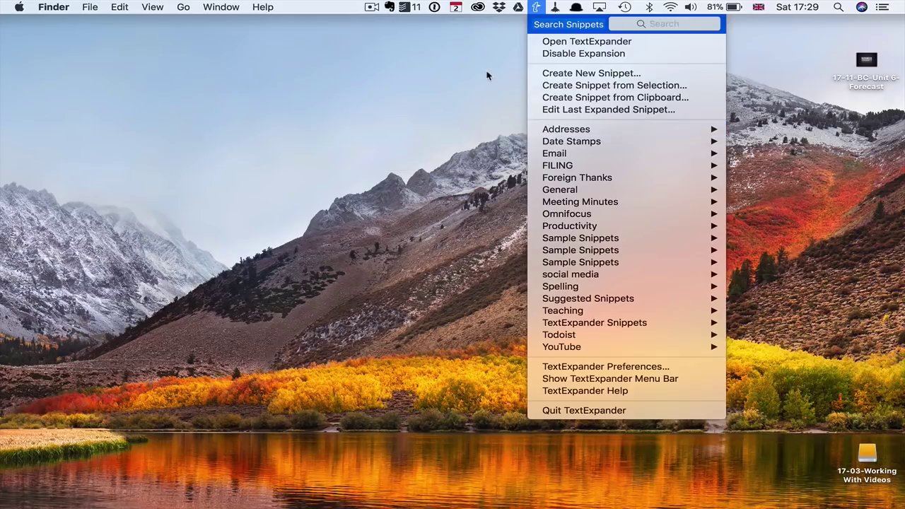
left_click(487, 75)
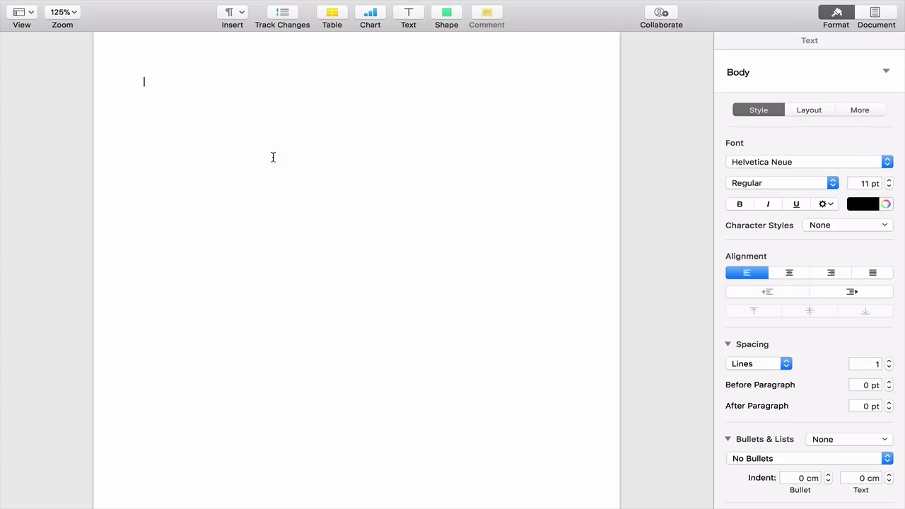
- Expand ddate, FT and Fdt into the date and two filing codes, then expand the dej letter
type("ddate")
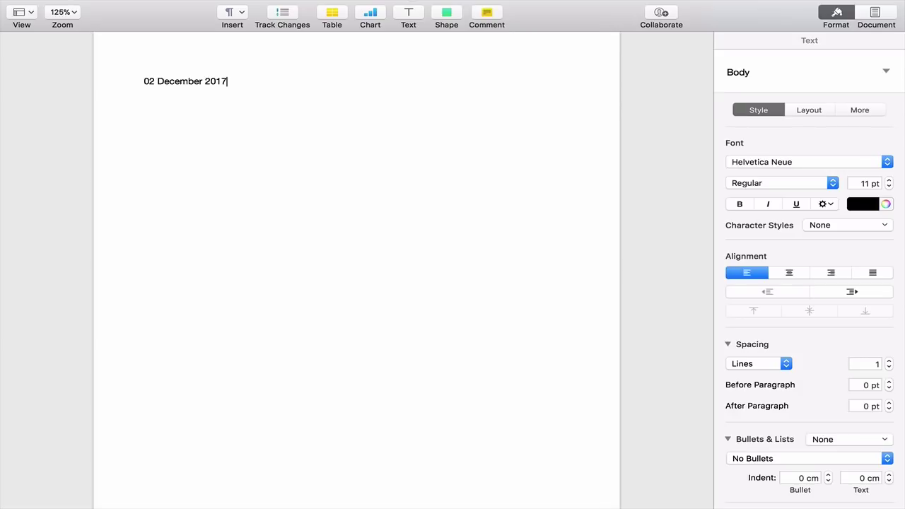
key("Return")
type("FT-2017-12 02-")
key("Return")
type("Fdt")
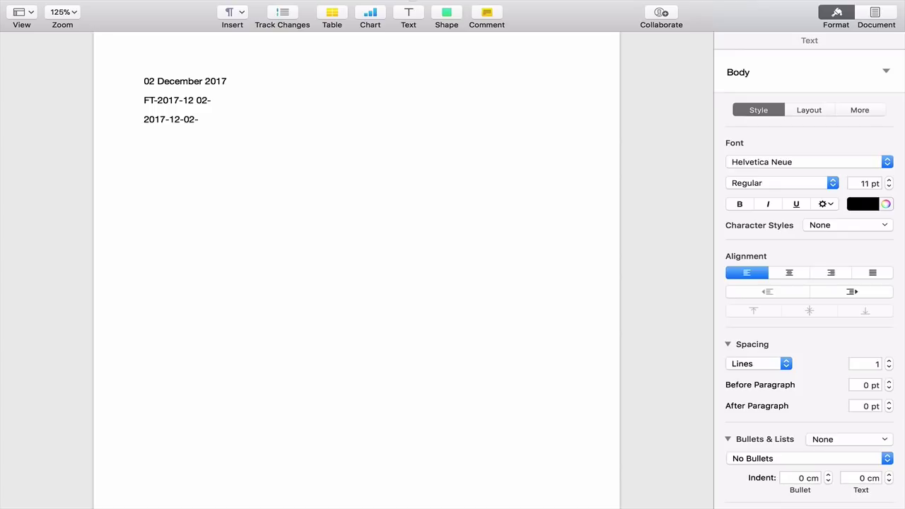
key("Return")
type("dej")
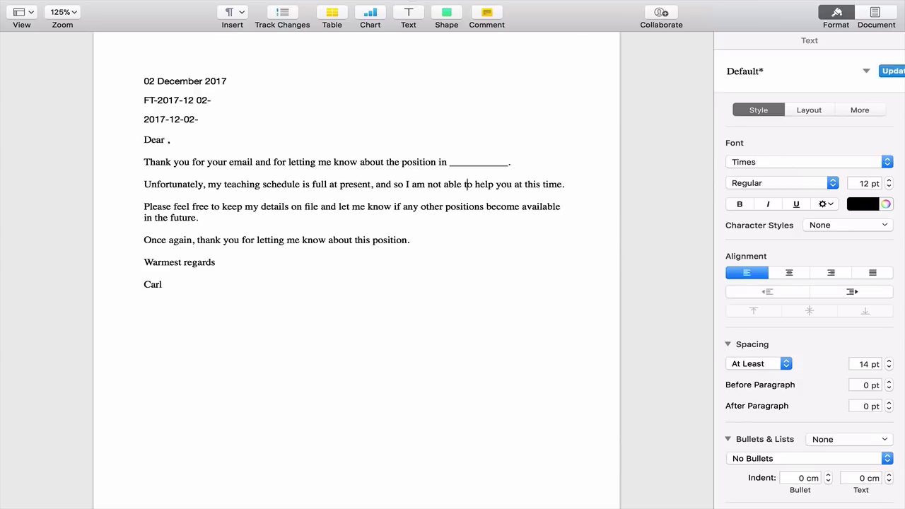
- Insert a blank line above the 'Dear' greeting of the job-decline email
left_click(167, 140)
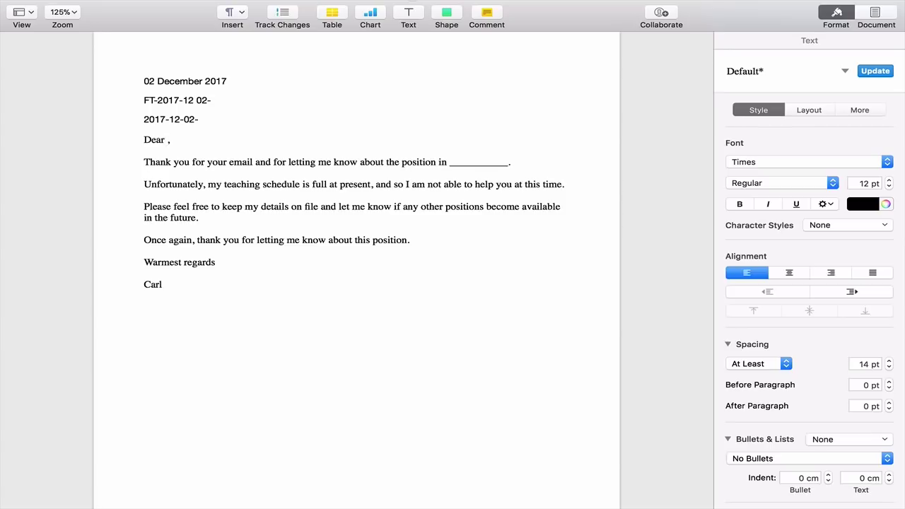
left_click(143, 140)
key("Return")
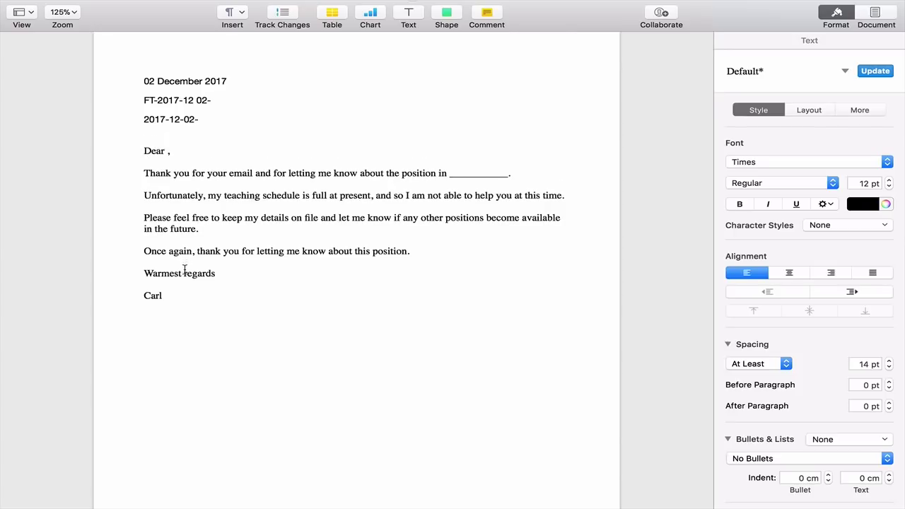
- Add the invoice email on a new line after the first email's sign-off
left_click(172, 294)
key("Return")
type("Hi")
key("super+v")
- Insert a blank line above the invoice email's 'Hi' greeting
left_click(198, 362)
left_click(191, 340)
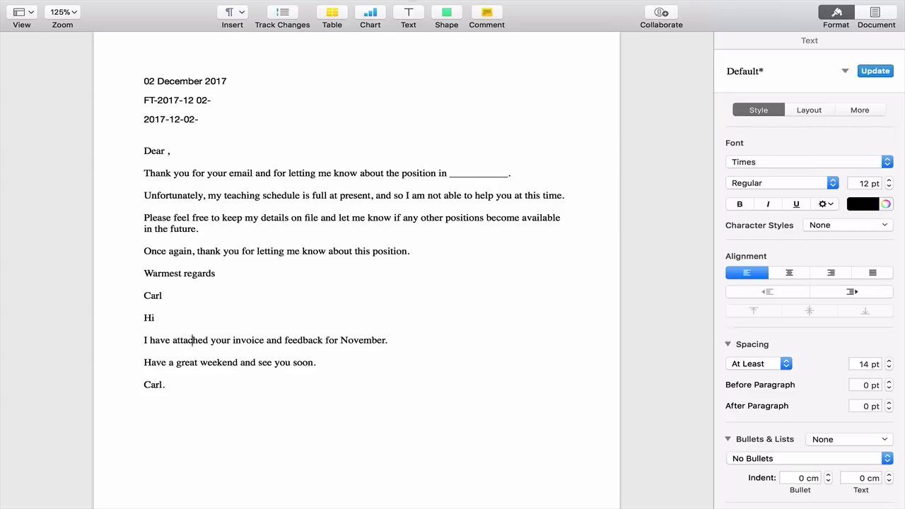
left_click(270, 318)
left_click(140, 317)
key("Return")
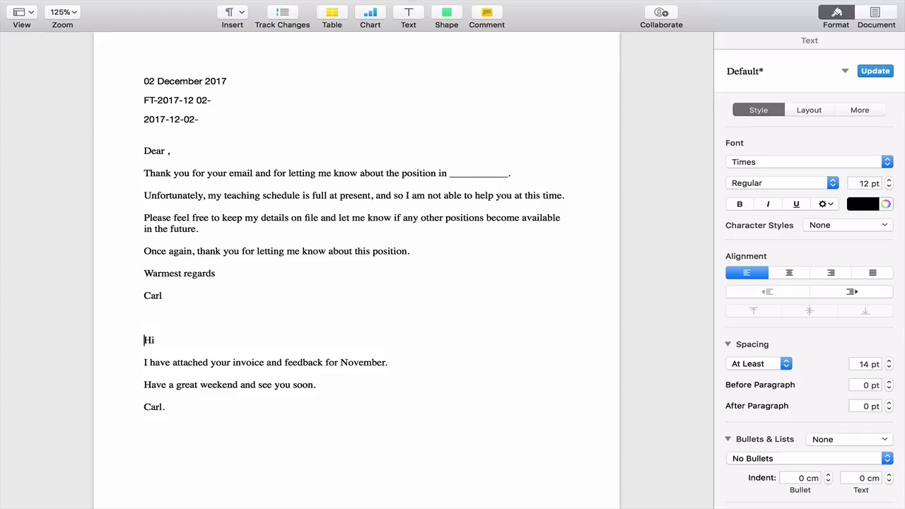
left_click(195, 413)
- Expand ;ht into a hashtag line (#productivity, #gtd) below the invoice email
key("Return")
type(";ht")
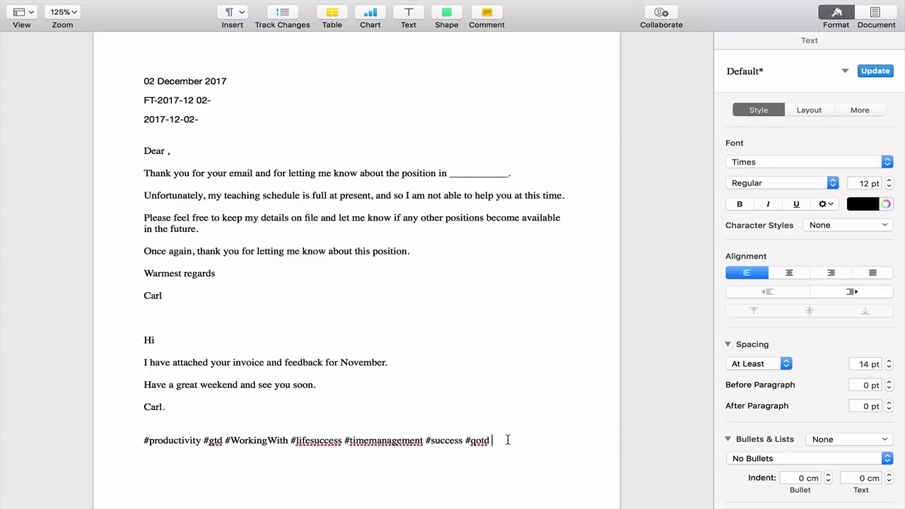
key("Return")
- Add new lines below the hashtags, typing and erasing the test word 'Biusiness'
scroll(382, 240, "down", 1)
key("Return")
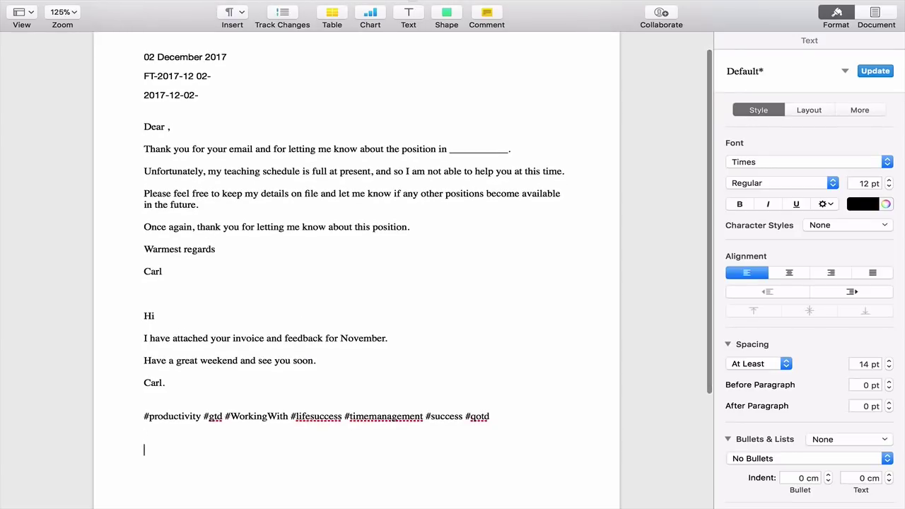
type("b")
key("BackSpace")
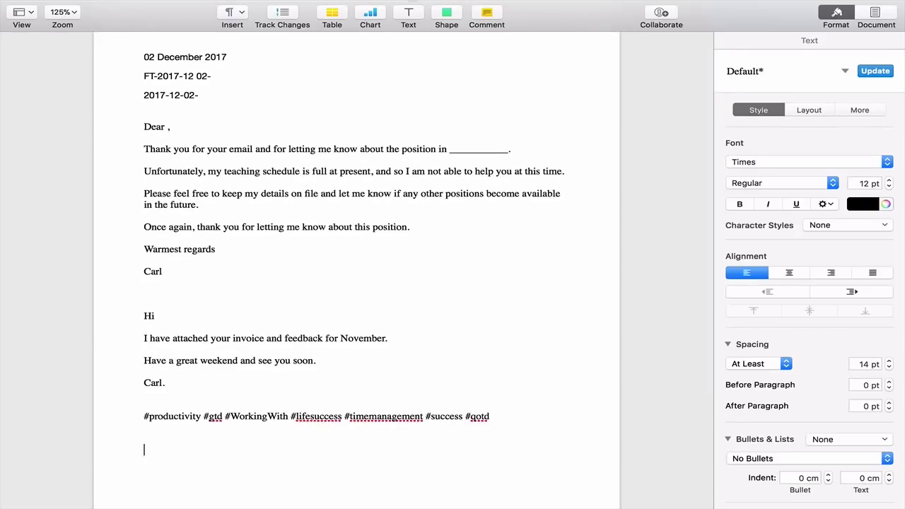
type("day 03 December 2017")
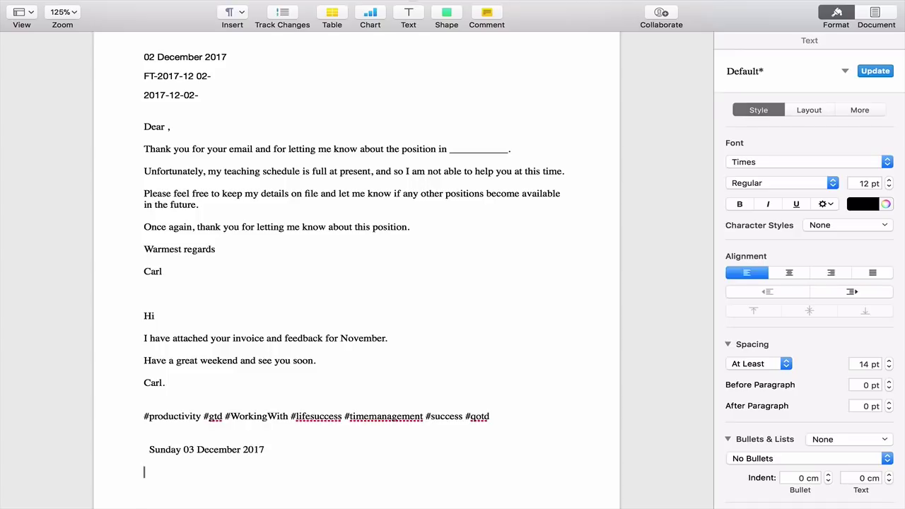
- Insert the !!TODAY'S OUTCOME!! p1 heading below Sunday 03 December 2017 and make it bold
type("!!TODAY’S OUTCOME!! p1")
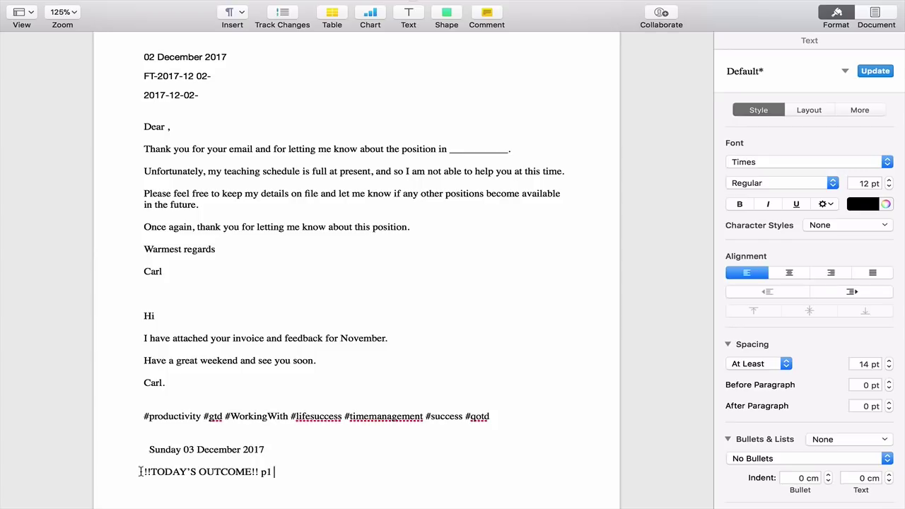
left_click_drag(146, 471, 291, 471)
key("super+b")
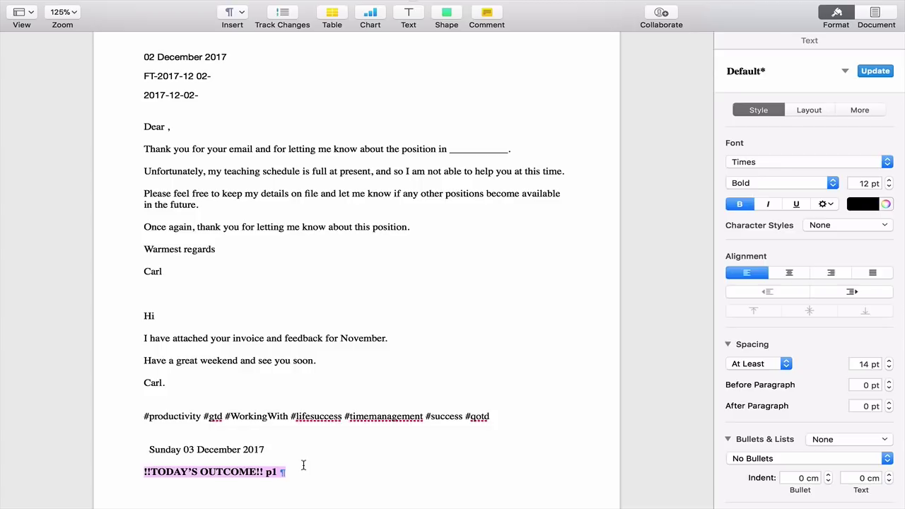
key("Up")
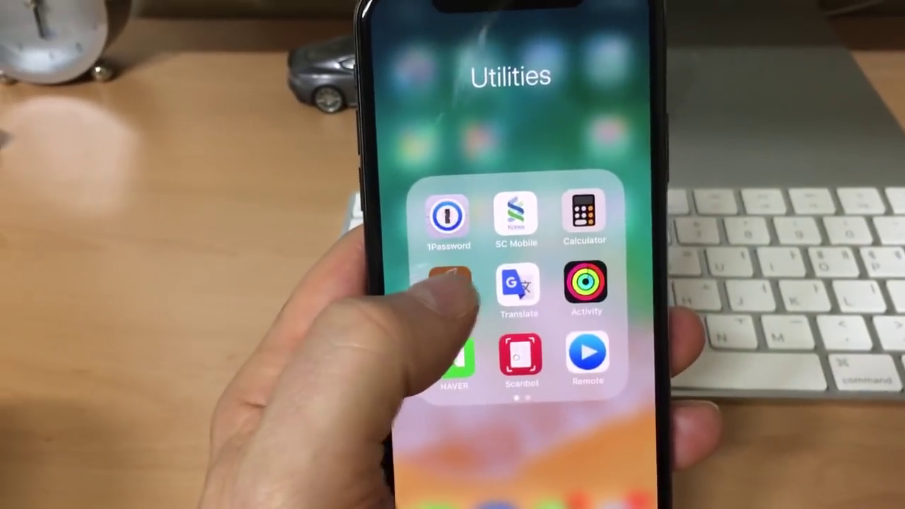
left_click(450, 279)
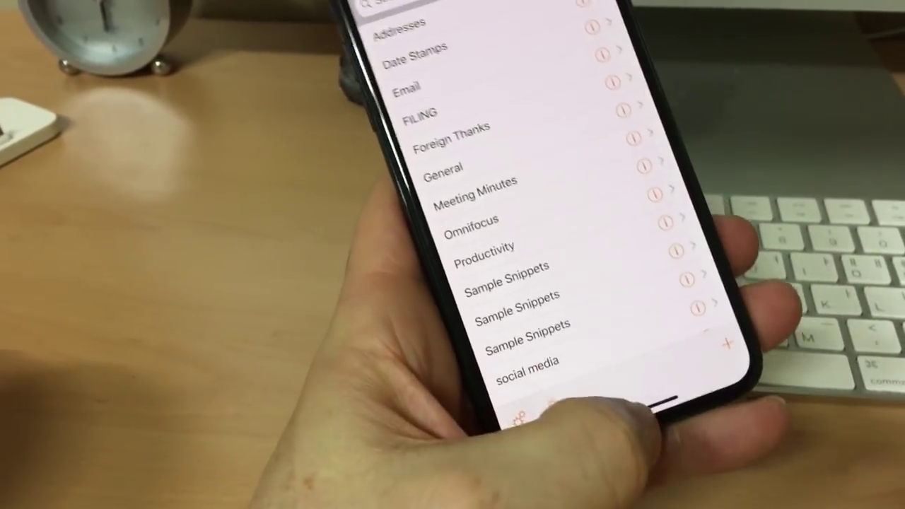
- In an iPhone note, expand 'Edat' into 02 December 2017 with the TextExpander keyboard
left_click_drag(537, 498, 537, 318)
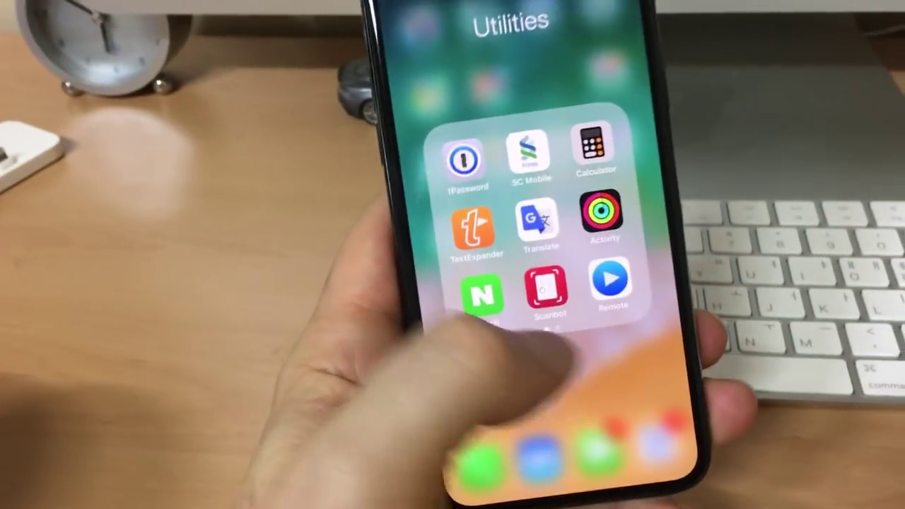
left_click(505, 382)
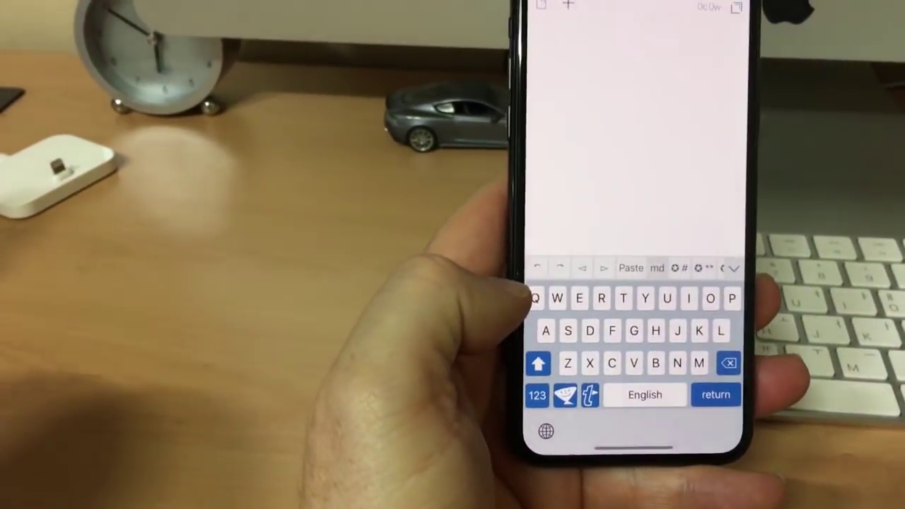
left_click_drag(664, 463, 727, 330)
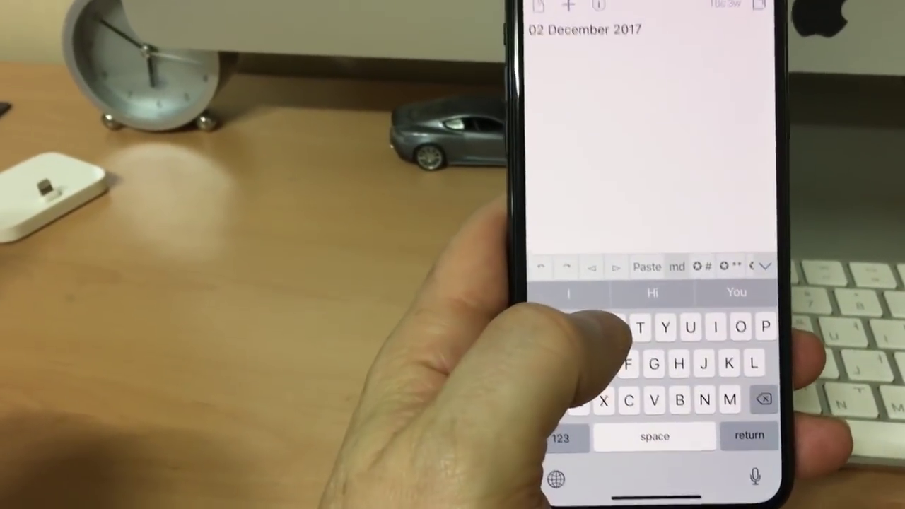
type("E")
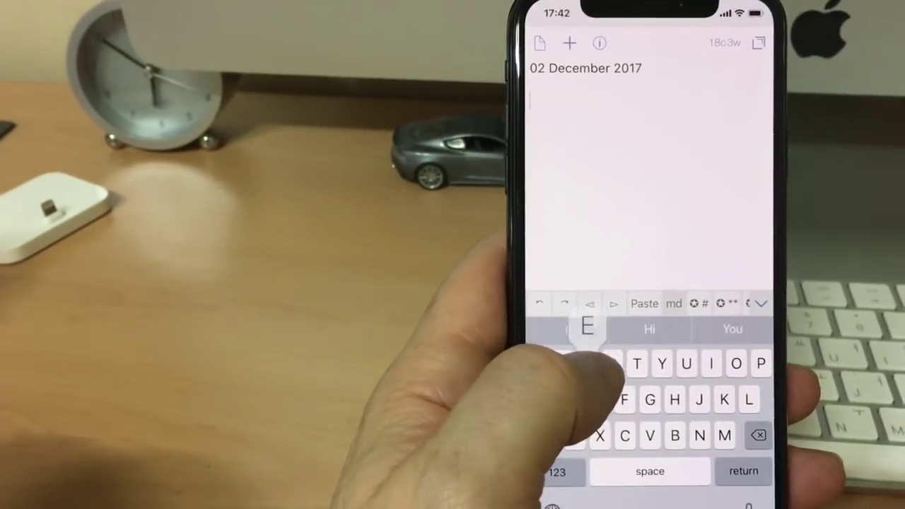
type("dat")
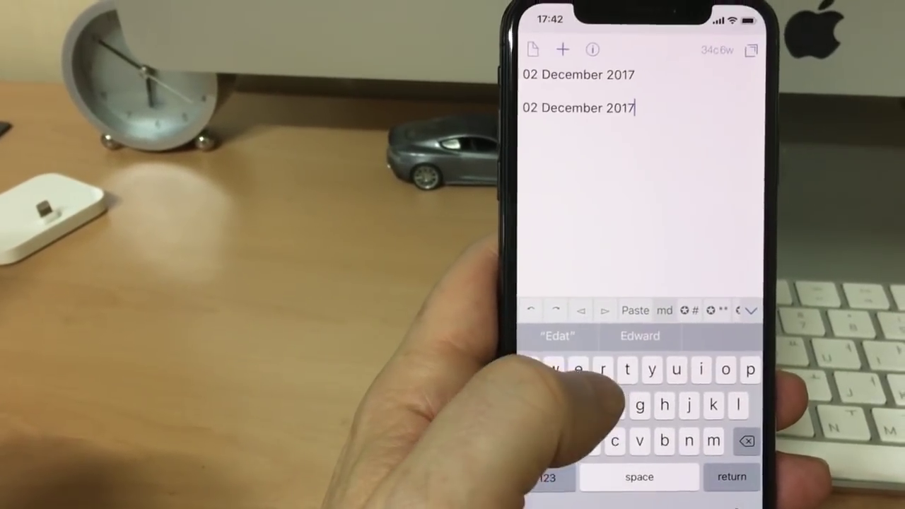